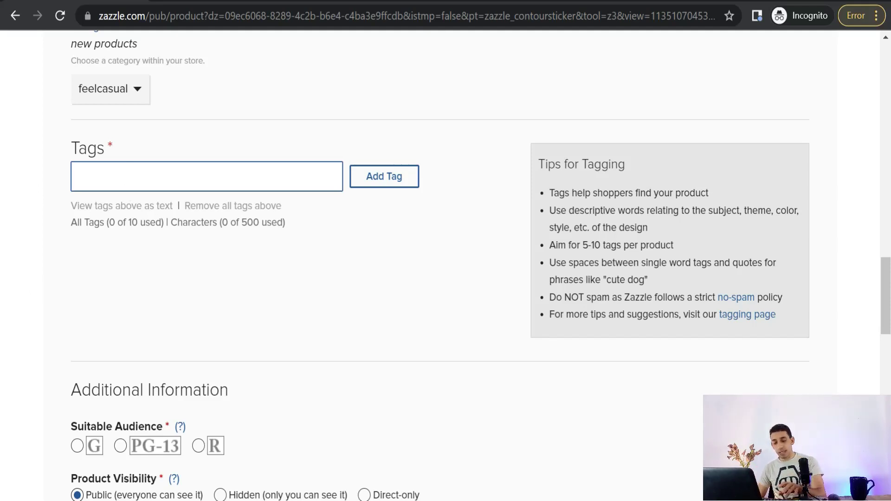
Step: Add the quoted phrase "a funny motivational quote" as a product tag
{"action": "type", "text": "\""}
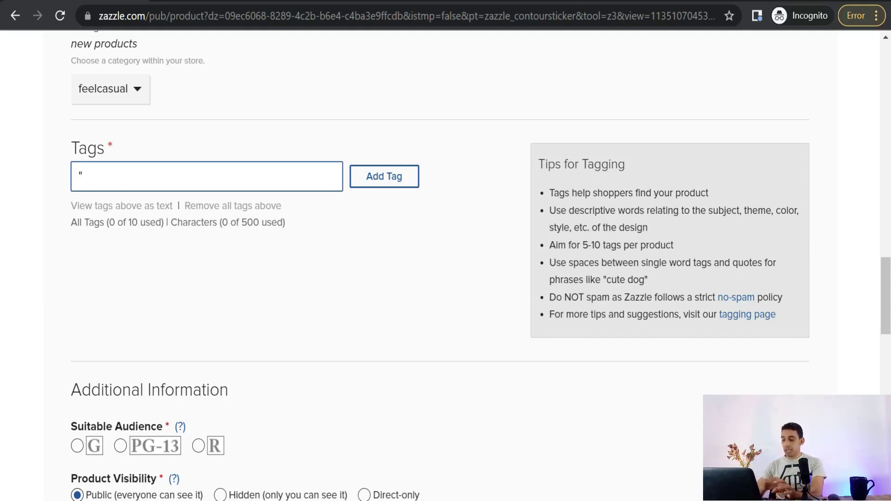
{"action": "type", "text": "a funny motivational quote"}
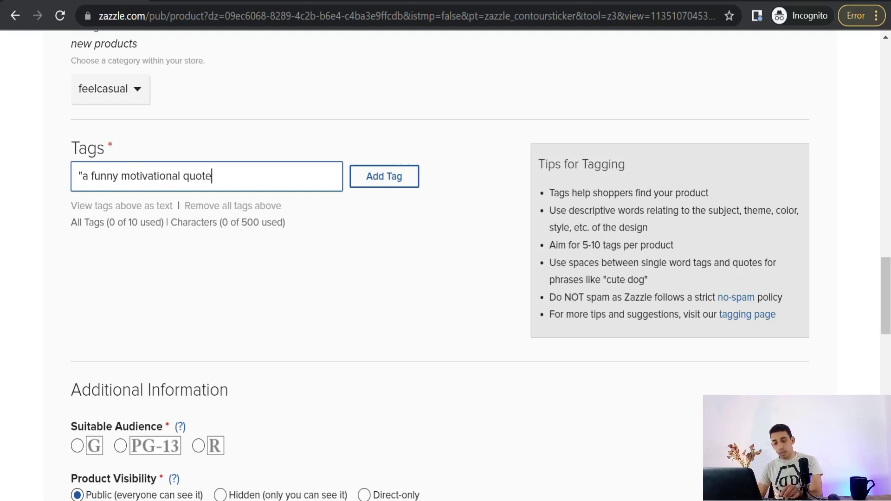
{"action": "type", "text": "\""}
{"action": "key", "text": "Return"}
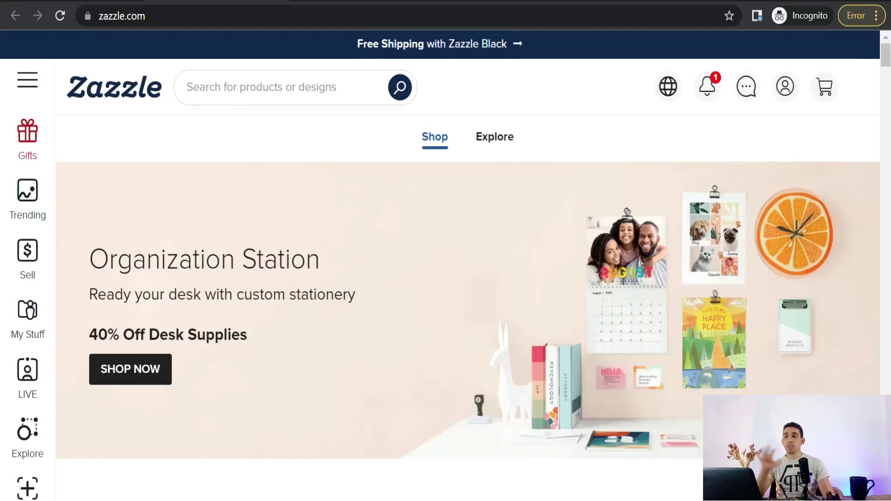
Step: Search the Zazzle marketplace for "bernese mountain"
{"action": "left_click", "coordinate": [187, 88]}
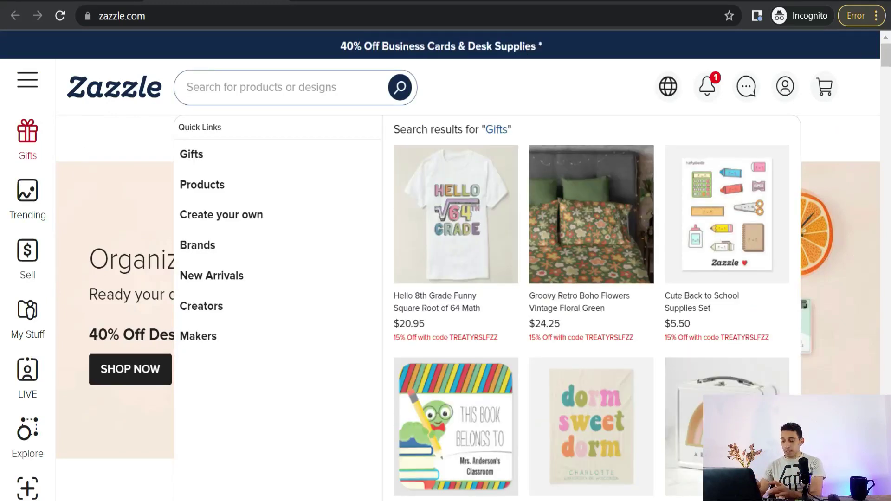
{"action": "type", "text": "b"}
{"action": "key", "text": "BackSpace"}
{"action": "type", "text": "bernese mountain"}
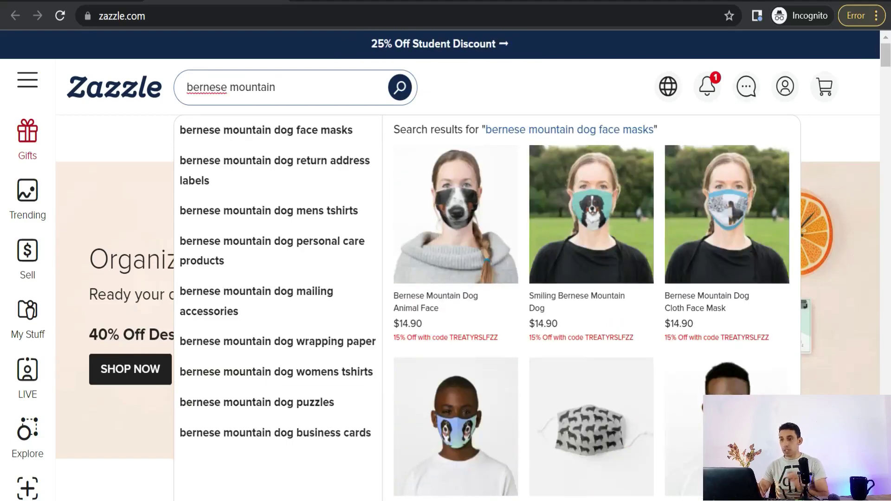
{"action": "key", "text": "Return"}
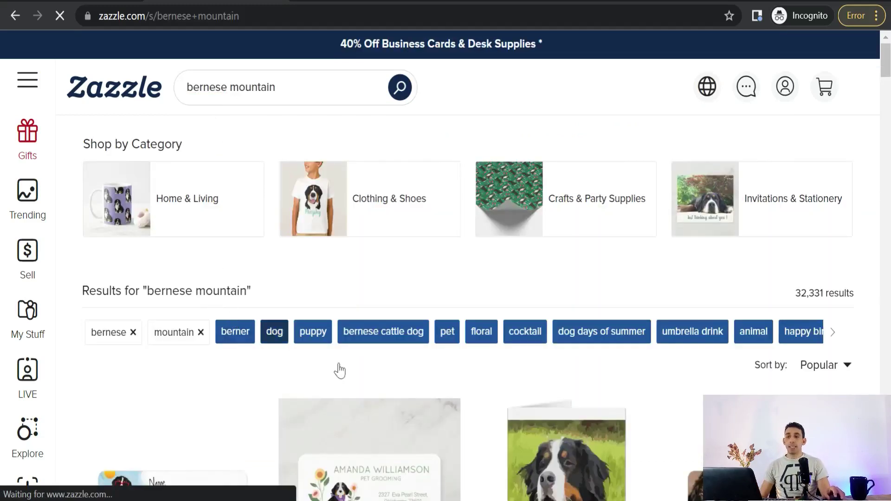
Step: Look through the full row of related keyword suggestions for the bernese mountain search, then return to its start
{"action": "scroll", "coordinate": [251, 382], "scroll_direction": "down", "scroll_amount": 10}
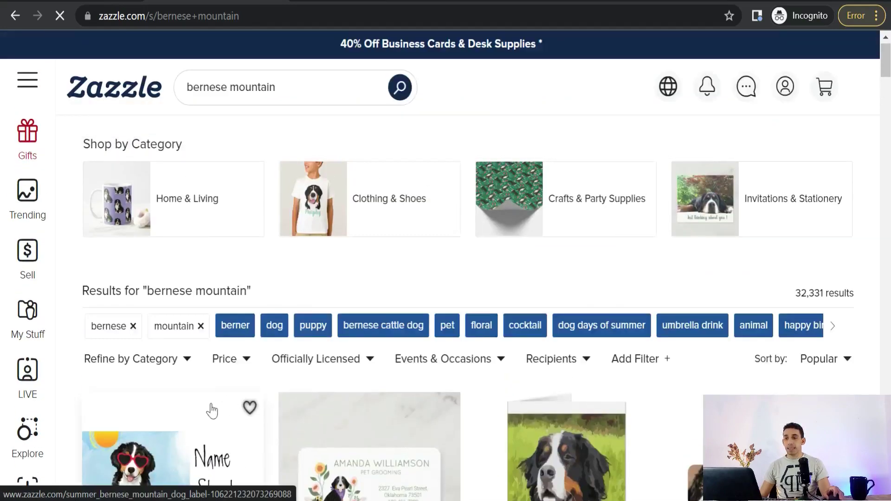
{"action": "scroll", "coordinate": [195, 357], "scroll_direction": "up", "scroll_amount": 5}
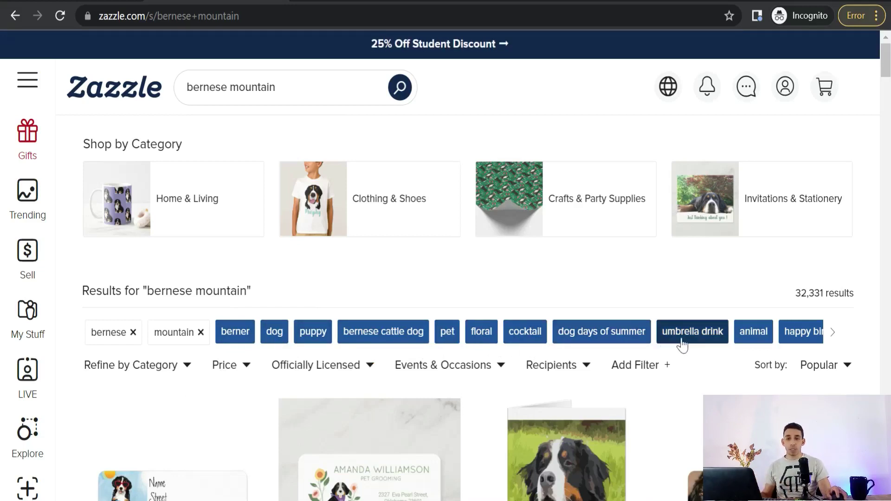
{"action": "left_click", "coordinate": [833, 333]}
{"action": "left_click", "coordinate": [834, 336]}
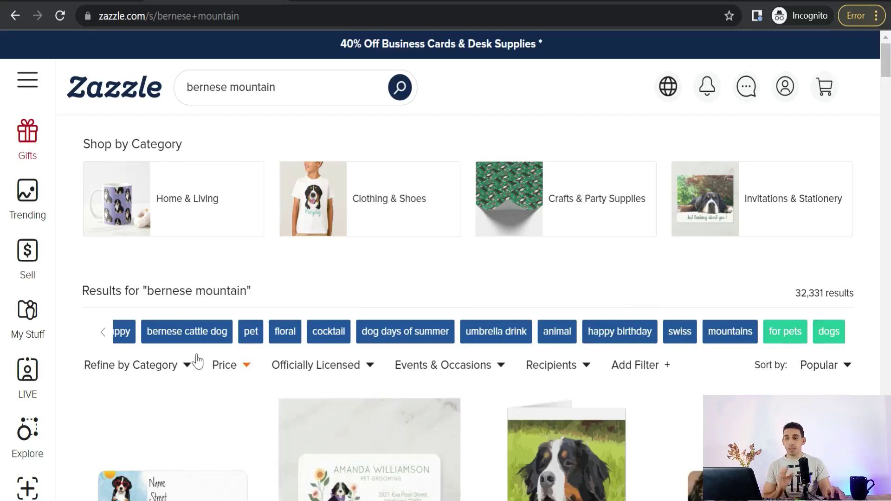
{"action": "left_click", "coordinate": [101, 334]}
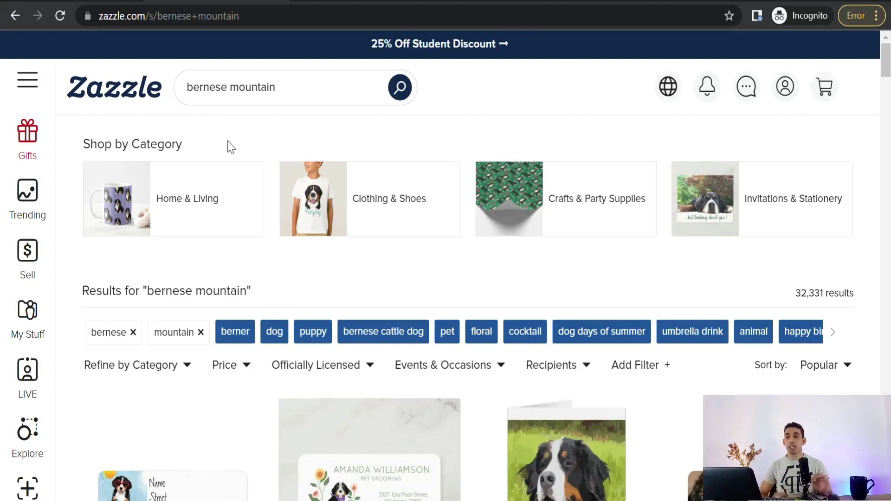
Step: Browse the bernese mountain search results to examine which popular products and designs are offered
{"action": "scroll", "coordinate": [339, 258], "scroll_direction": "down", "scroll_amount": 5}
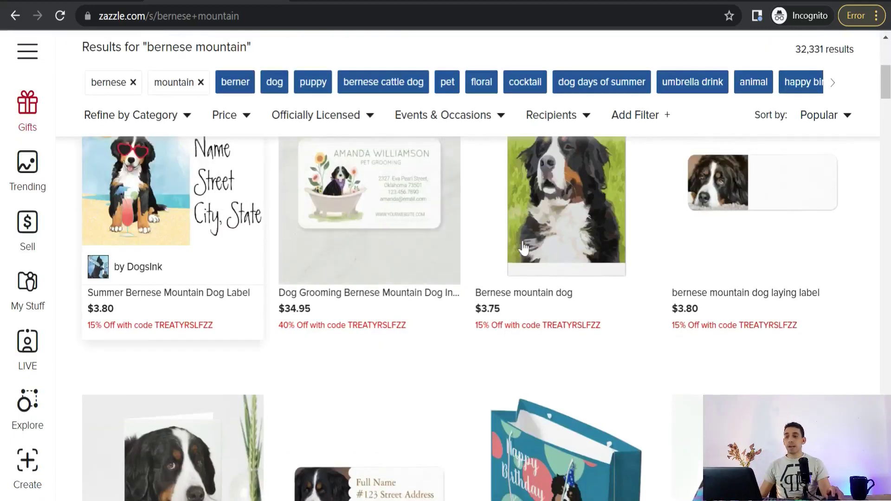
{"action": "scroll", "coordinate": [362, 184], "scroll_direction": "up", "scroll_amount": 3}
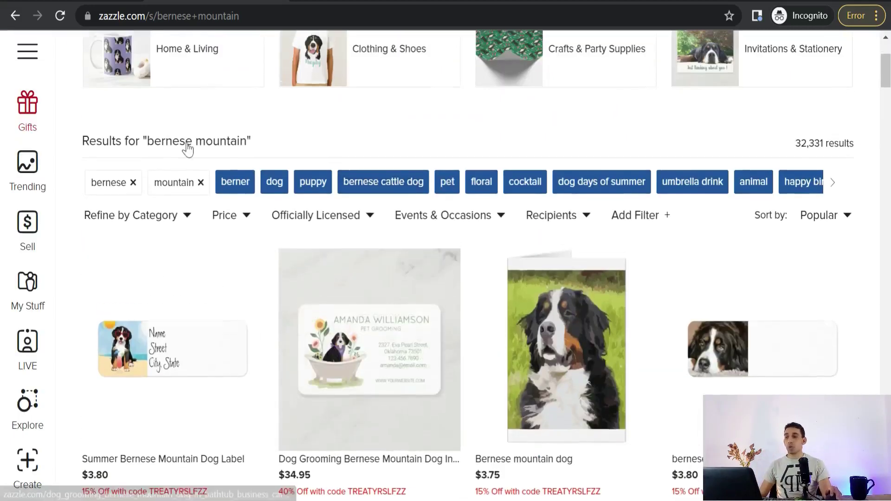
{"action": "scroll", "coordinate": [195, 130], "scroll_direction": "up", "scroll_amount": 3}
{"action": "scroll", "coordinate": [209, 155], "scroll_direction": "down", "scroll_amount": 3}
{"action": "scroll", "coordinate": [219, 169], "scroll_direction": "up", "scroll_amount": 3}
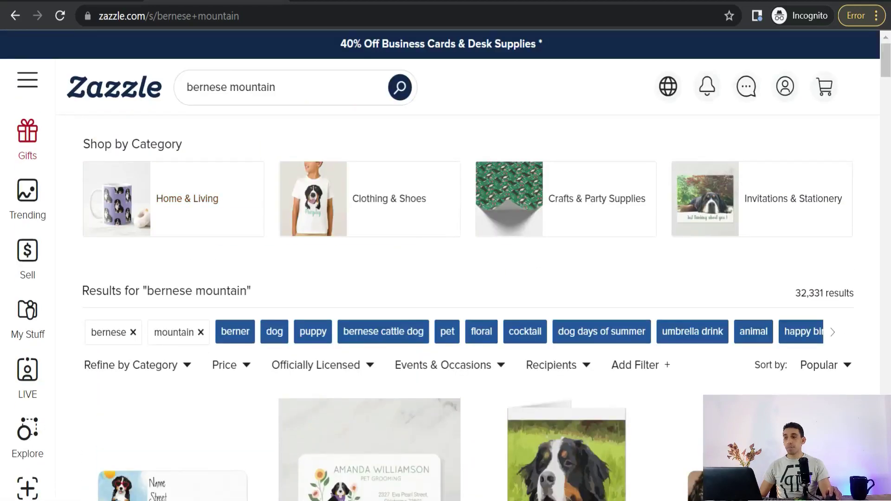
{"action": "scroll", "coordinate": [288, 249], "scroll_direction": "down", "scroll_amount": 6}
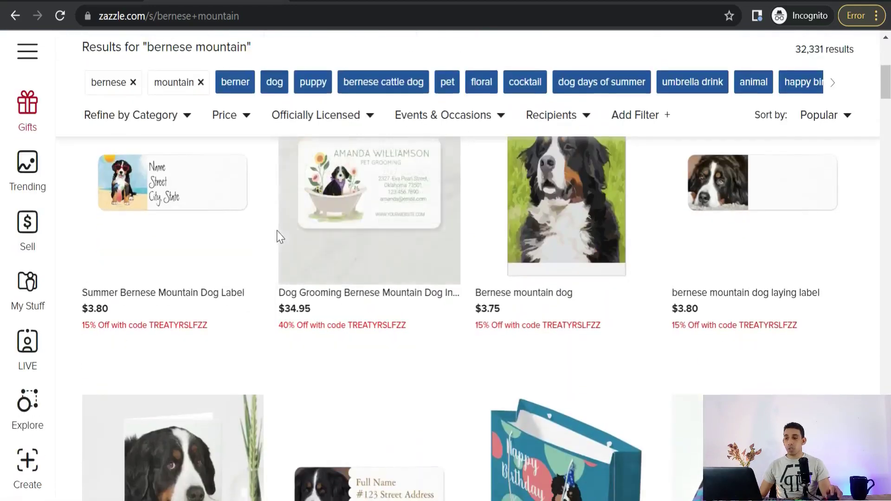
{"action": "scroll", "coordinate": [265, 247], "scroll_direction": "down", "scroll_amount": 3}
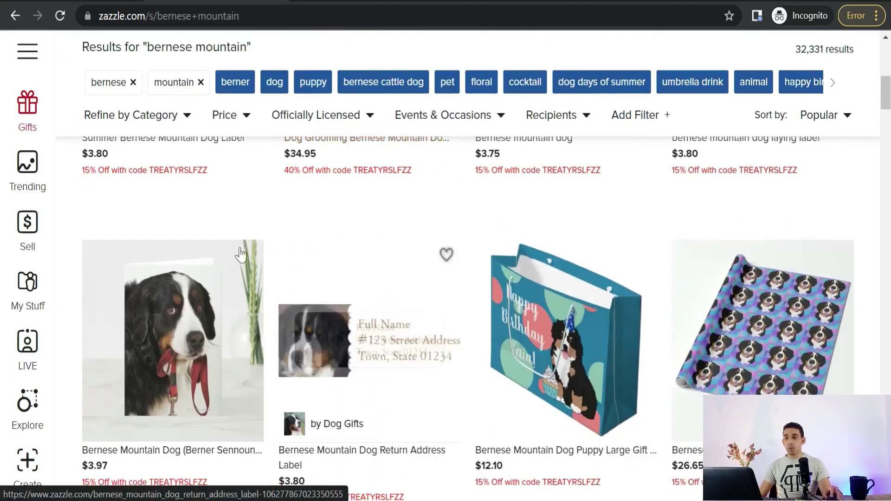
{"action": "scroll", "coordinate": [246, 325], "scroll_direction": "down", "scroll_amount": 3}
{"action": "scroll", "coordinate": [239, 319], "scroll_direction": "down", "scroll_amount": 3}
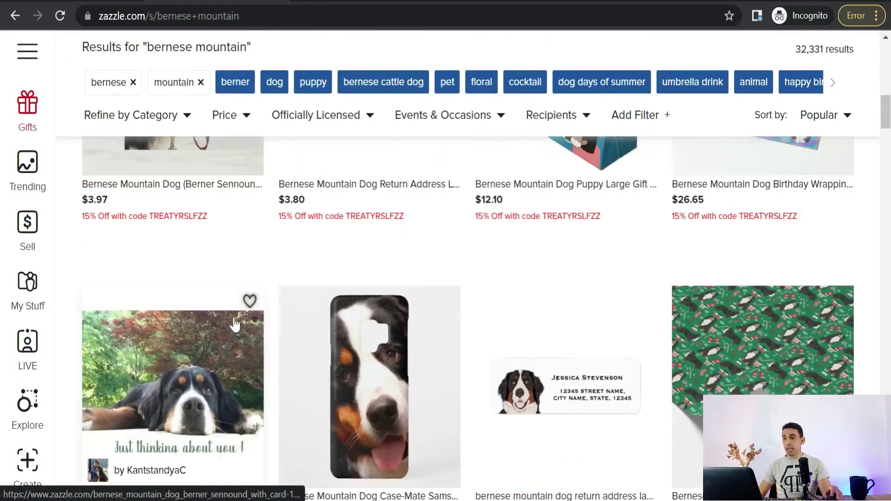
{"action": "scroll", "coordinate": [372, 372], "scroll_direction": "up", "scroll_amount": 5}
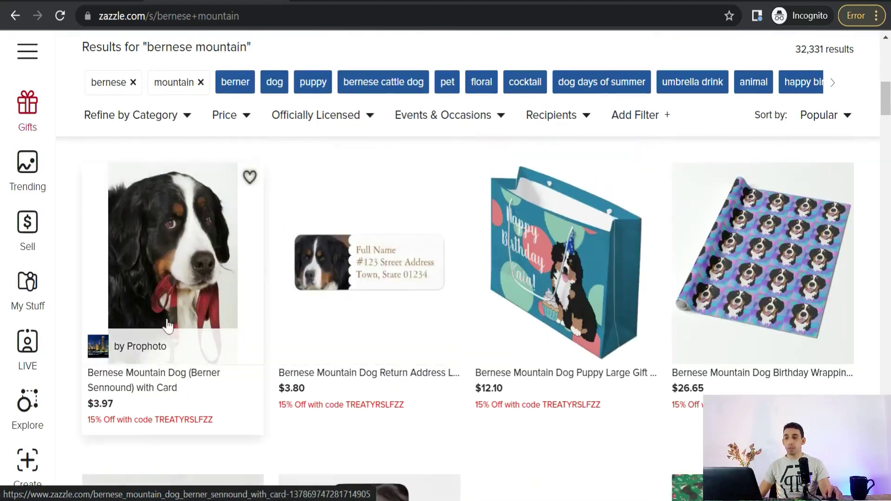
Step: Open the Bernese Mountain Dog (Berner Sennound) card listing and examine the tags its designer used
{"action": "left_click", "coordinate": [179, 267]}
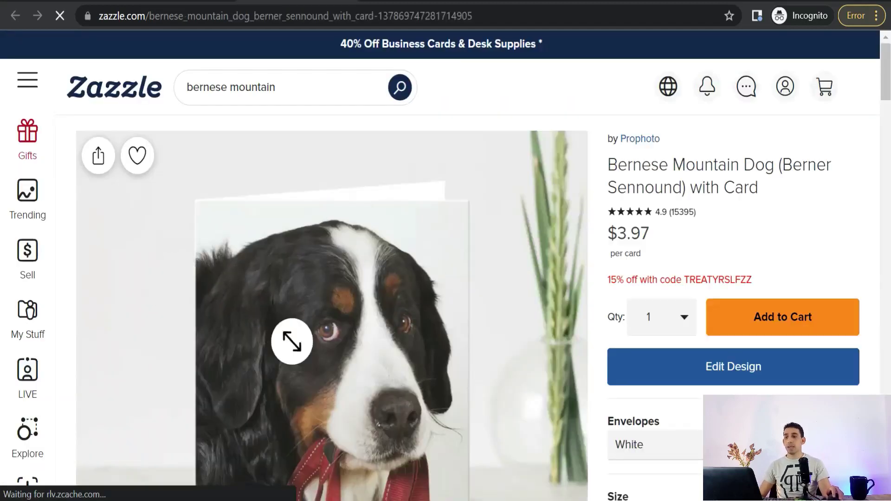
{"action": "scroll", "coordinate": [504, 300], "scroll_direction": "down", "scroll_amount": 12}
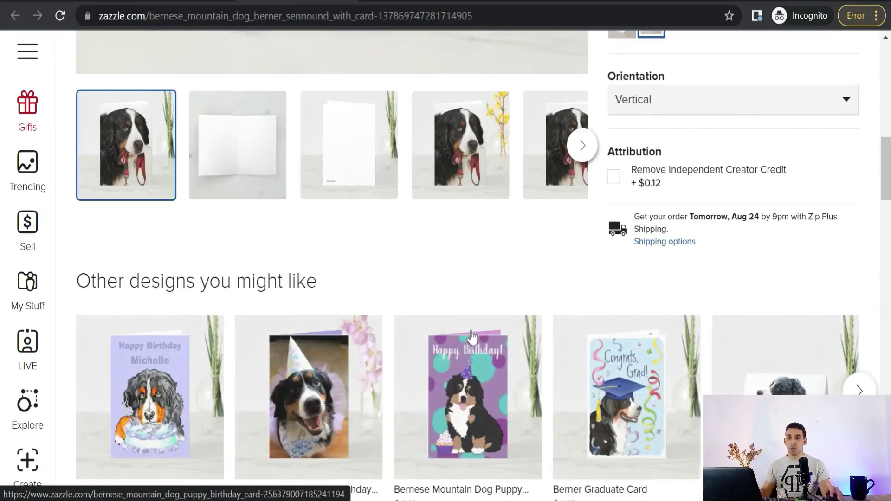
{"action": "scroll", "coordinate": [576, 267], "scroll_direction": "down", "scroll_amount": 18}
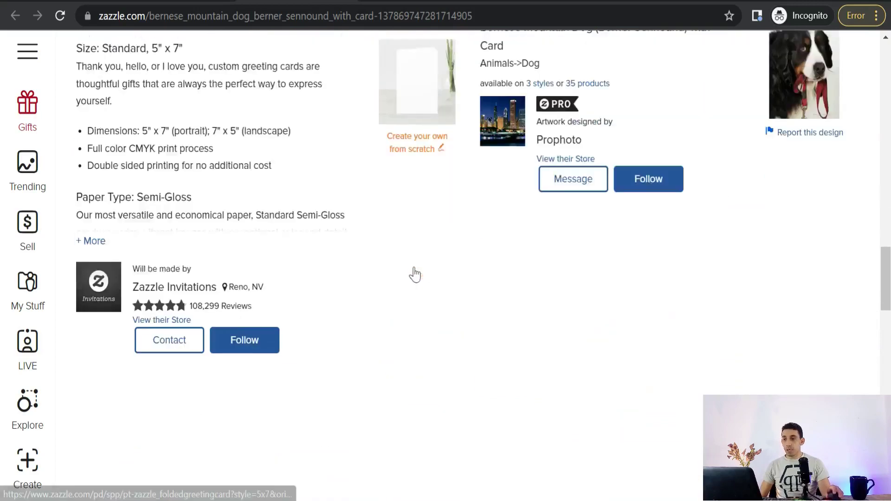
{"action": "scroll", "coordinate": [415, 275], "scroll_direction": "up", "scroll_amount": 3}
{"action": "scroll", "coordinate": [276, 205], "scroll_direction": "down", "scroll_amount": 4}
{"action": "scroll", "coordinate": [269, 185], "scroll_direction": "down", "scroll_amount": 10}
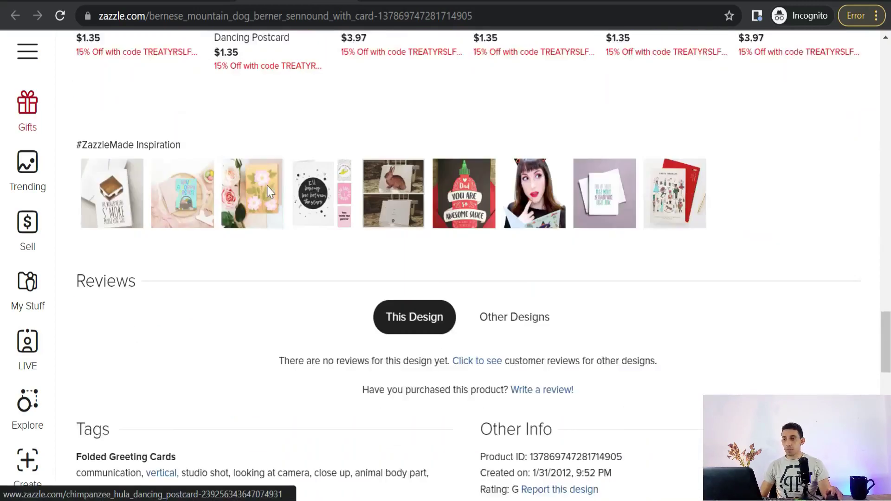
{"action": "scroll", "coordinate": [269, 193], "scroll_direction": "down", "scroll_amount": 5}
{"action": "scroll", "coordinate": [297, 237], "scroll_direction": "down", "scroll_amount": 2}
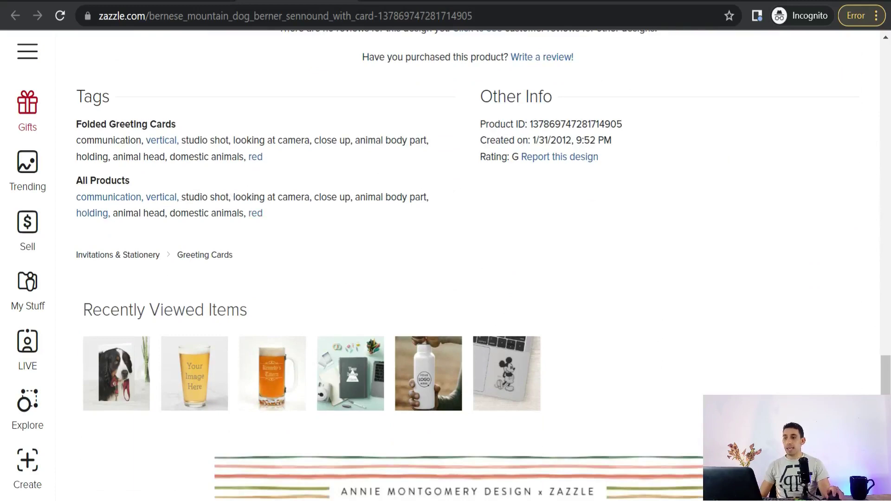
{"action": "scroll", "coordinate": [111, 241], "scroll_direction": "down", "scroll_amount": 8}
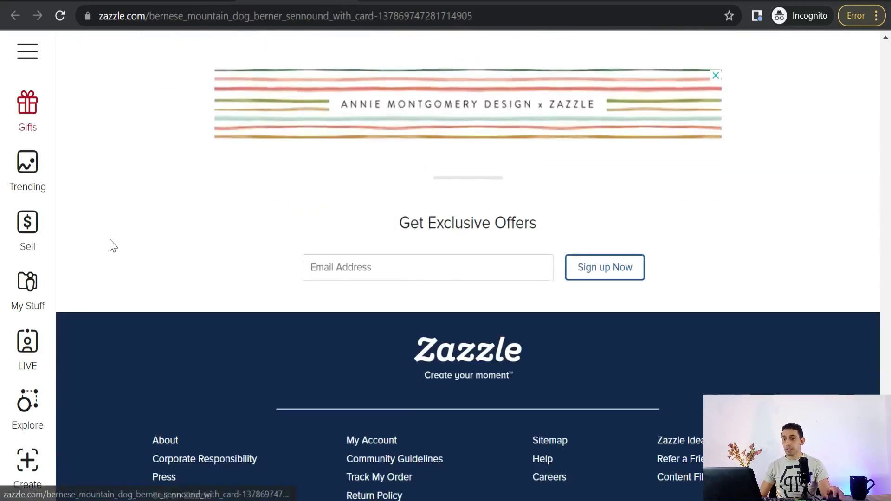
{"action": "scroll", "coordinate": [110, 246], "scroll_direction": "up", "scroll_amount": 10}
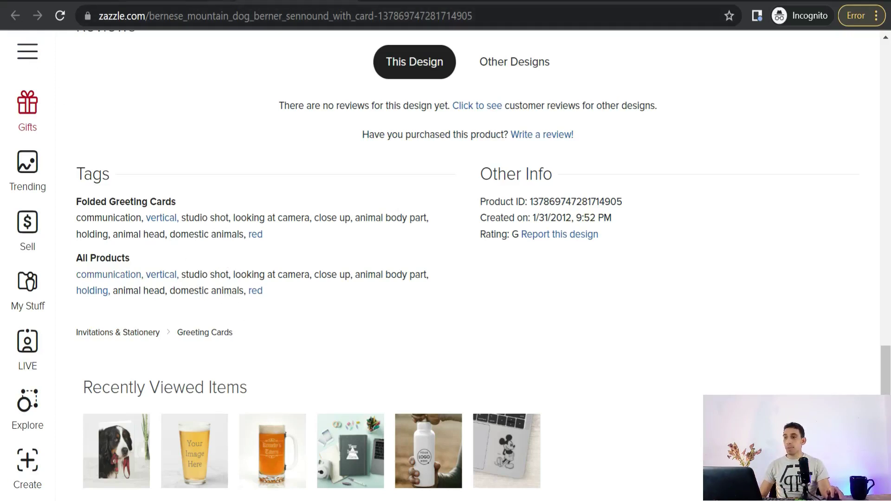
Step: Return to the search results, open the Bernese Mountain Dog Birthday Wrapping Paper listing and examine its tags
{"action": "left_click", "coordinate": [16, 16]}
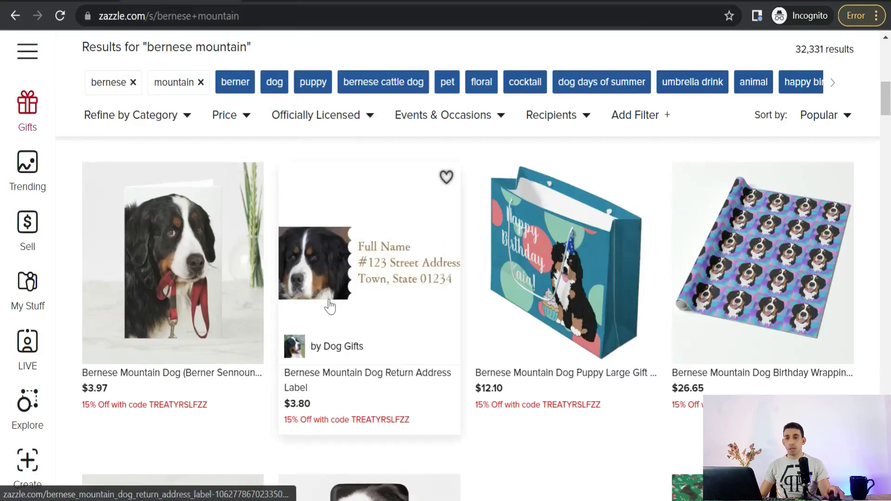
{"action": "scroll", "coordinate": [353, 299], "scroll_direction": "down", "scroll_amount": 5}
{"action": "scroll", "coordinate": [409, 302], "scroll_direction": "up", "scroll_amount": 5}
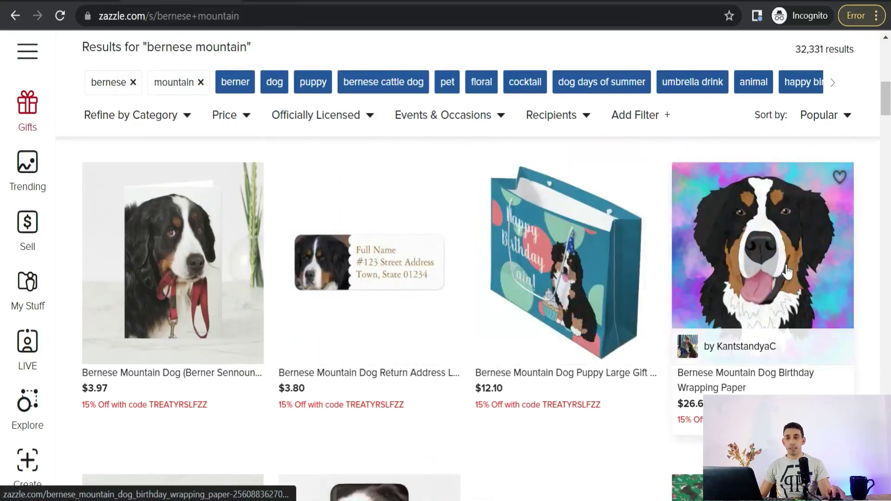
{"action": "left_click", "coordinate": [774, 272]}
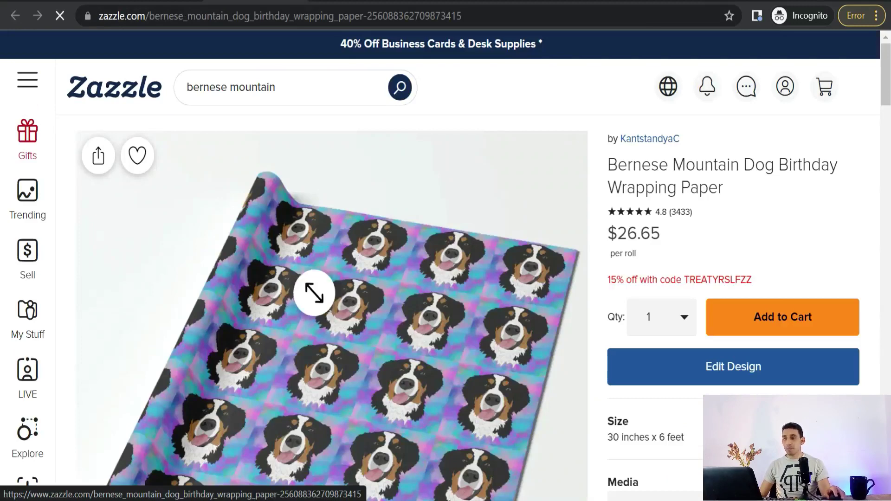
{"action": "scroll", "coordinate": [195, 316], "scroll_direction": "down", "scroll_amount": 5}
{"action": "scroll", "coordinate": [176, 297], "scroll_direction": "down", "scroll_amount": 3}
{"action": "scroll", "coordinate": [163, 293], "scroll_direction": "down", "scroll_amount": 7}
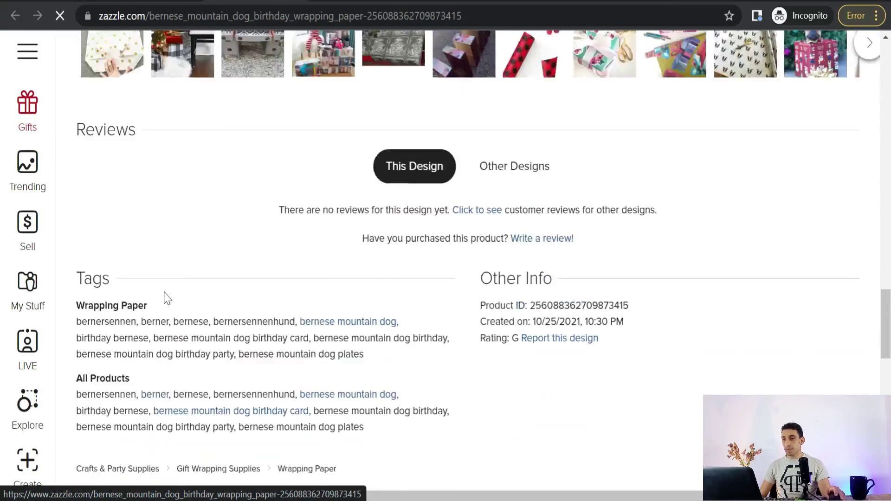
{"action": "scroll", "coordinate": [122, 217], "scroll_direction": "up", "scroll_amount": 3}
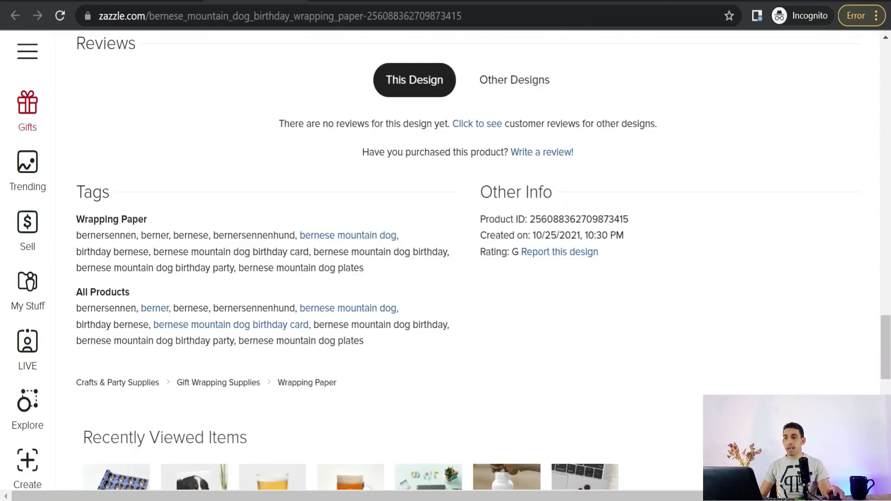
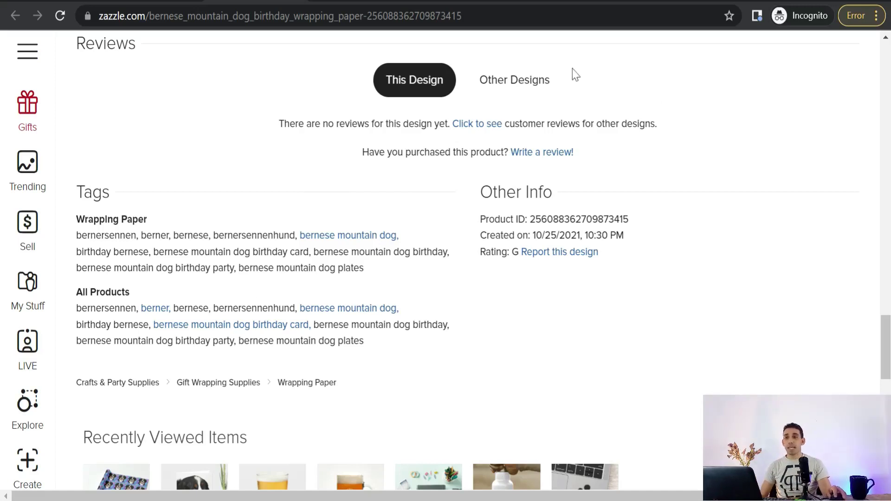
Step: Switch to the Merch Titans RedBubble Tag Generator and generate tags for the base tag "bernese"
{"action": "left_click", "coordinate": [660, 1]}
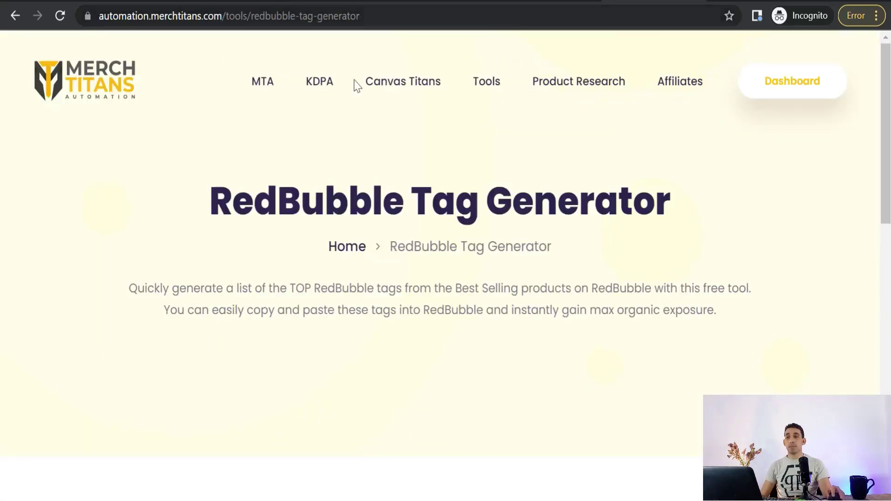
{"action": "scroll", "coordinate": [295, 189], "scroll_direction": "down", "scroll_amount": 7}
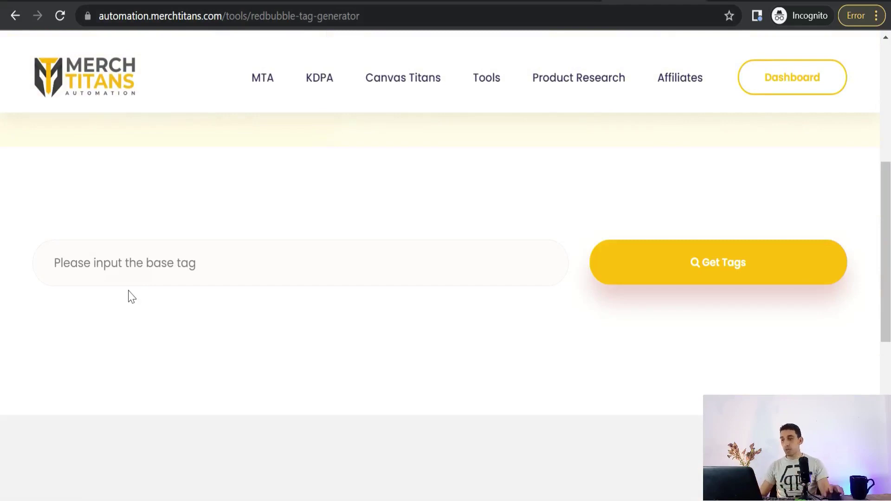
{"action": "left_click", "coordinate": [132, 271]}
{"action": "type", "text": "bernese"}
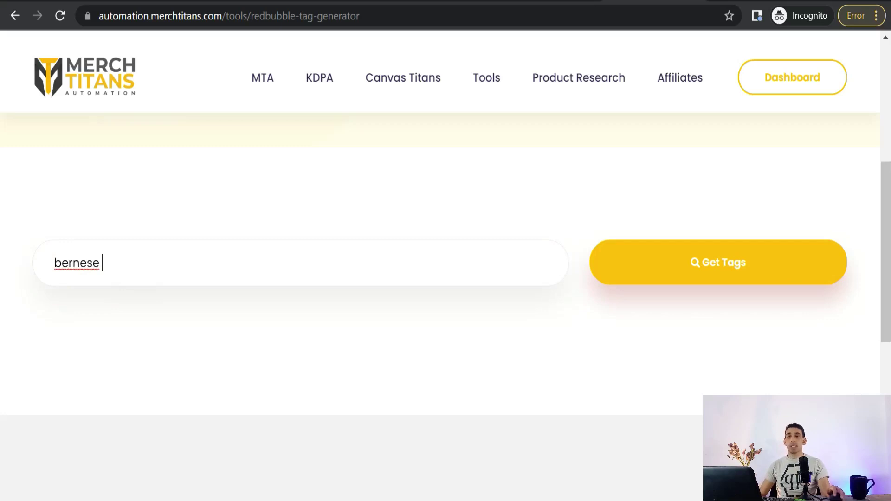
{"action": "left_click", "coordinate": [691, 271]}
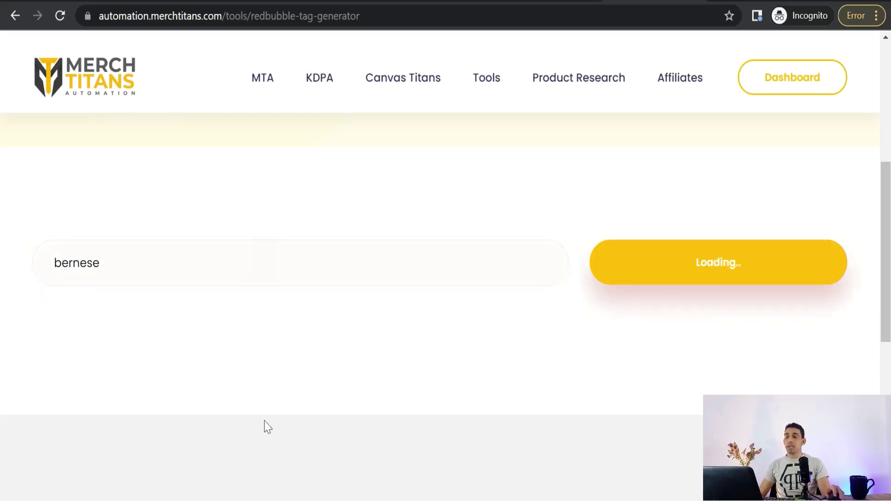
Step: Review the generated bernese tags and how often each one occurs
{"action": "scroll", "coordinate": [213, 280], "scroll_direction": "down", "scroll_amount": 2}
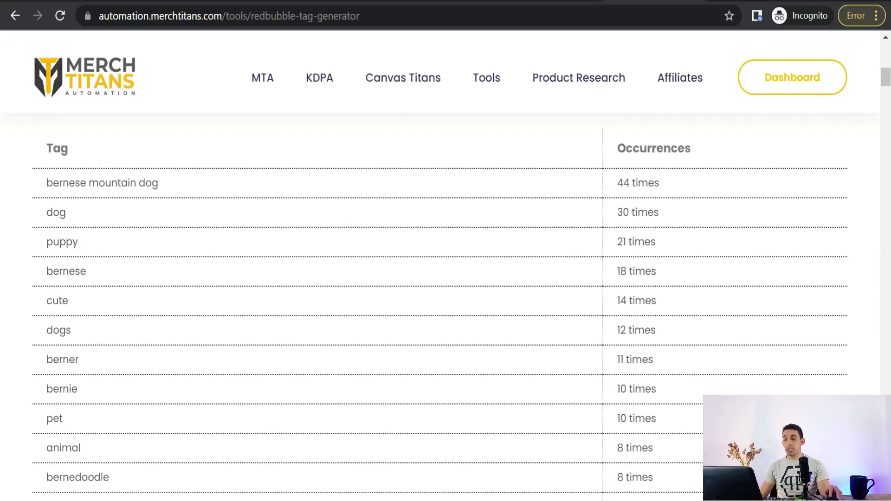
{"action": "scroll", "coordinate": [85, 358], "scroll_direction": "down", "scroll_amount": 3}
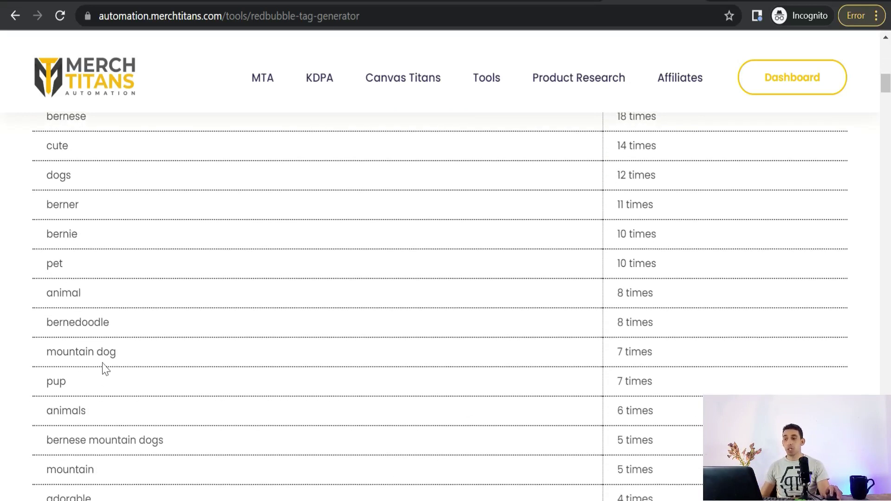
{"action": "scroll", "coordinate": [84, 372], "scroll_direction": "down", "scroll_amount": 10}
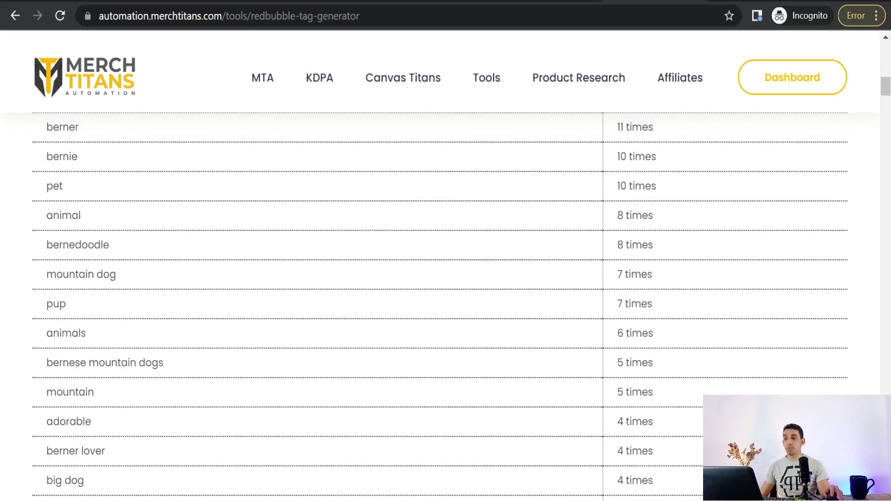
{"action": "scroll", "coordinate": [87, 346], "scroll_direction": "down", "scroll_amount": 8}
{"action": "scroll", "coordinate": [95, 372], "scroll_direction": "up", "scroll_amount": 3}
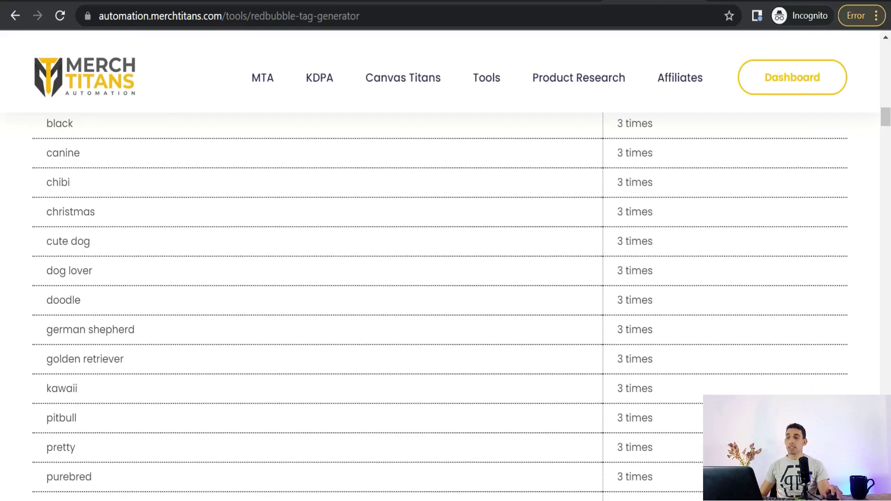